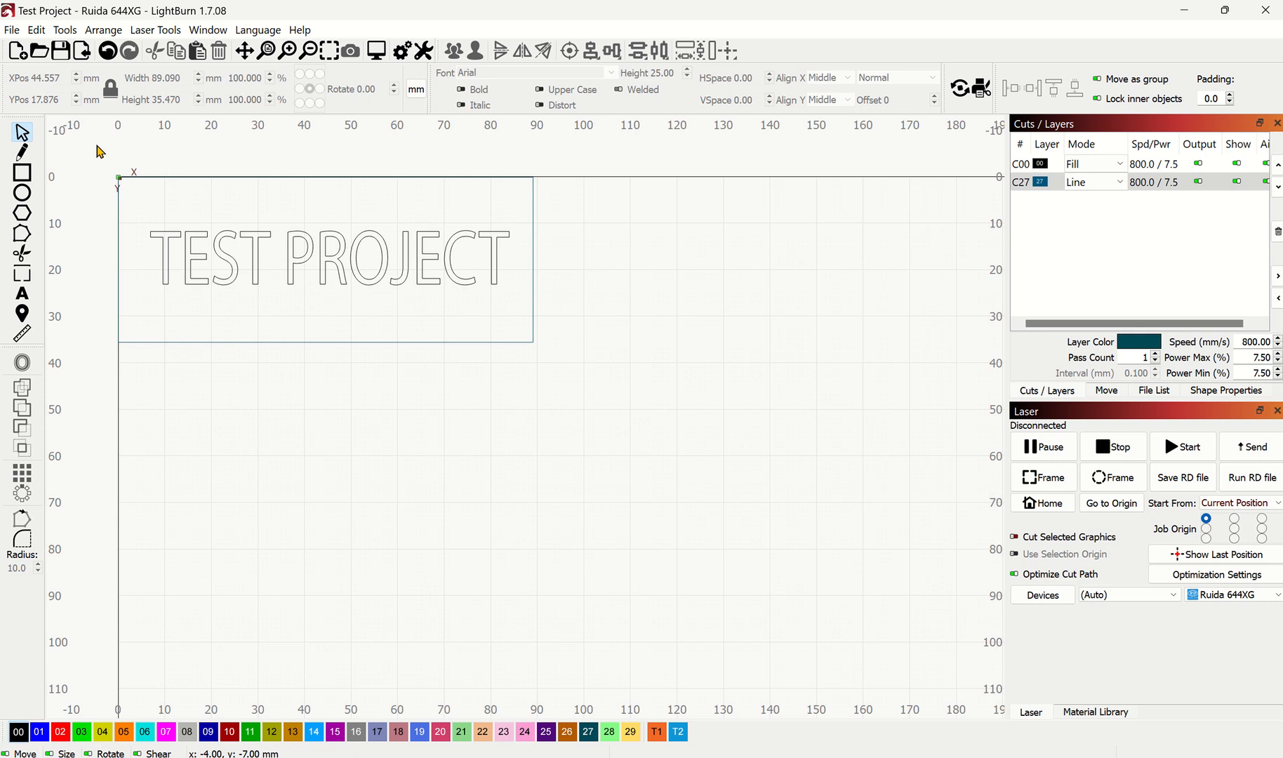
Step: Assign the rectangle around the TEST PROJECT text to the red layer 02
drag(90, 150, 597, 395)
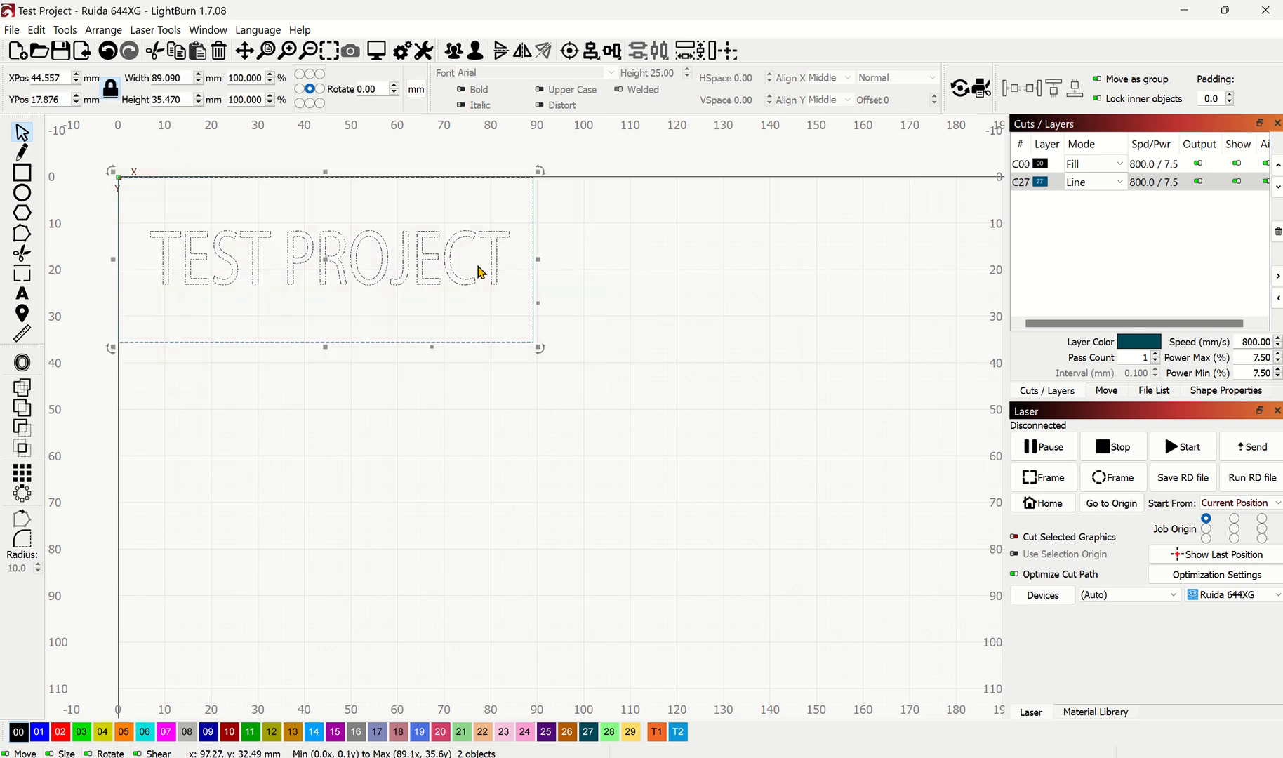
click(330, 51)
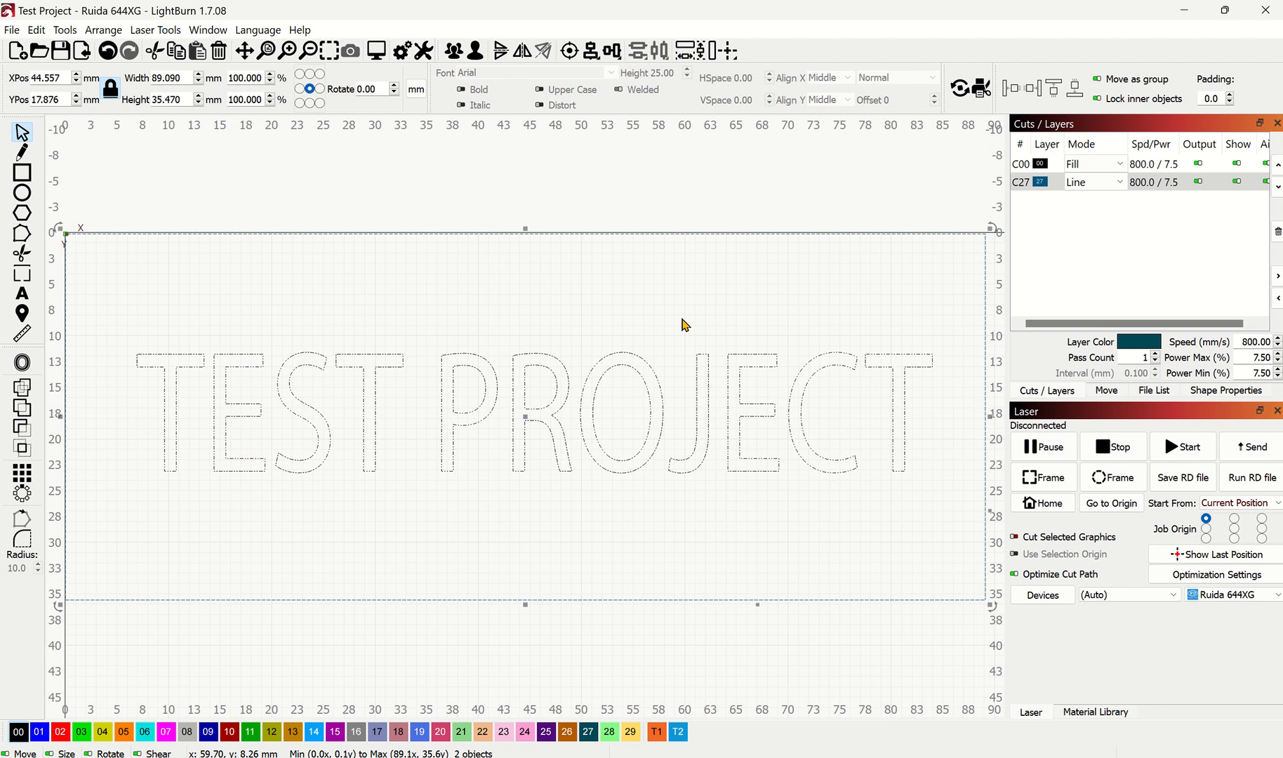
scroll(685, 324, down, 3)
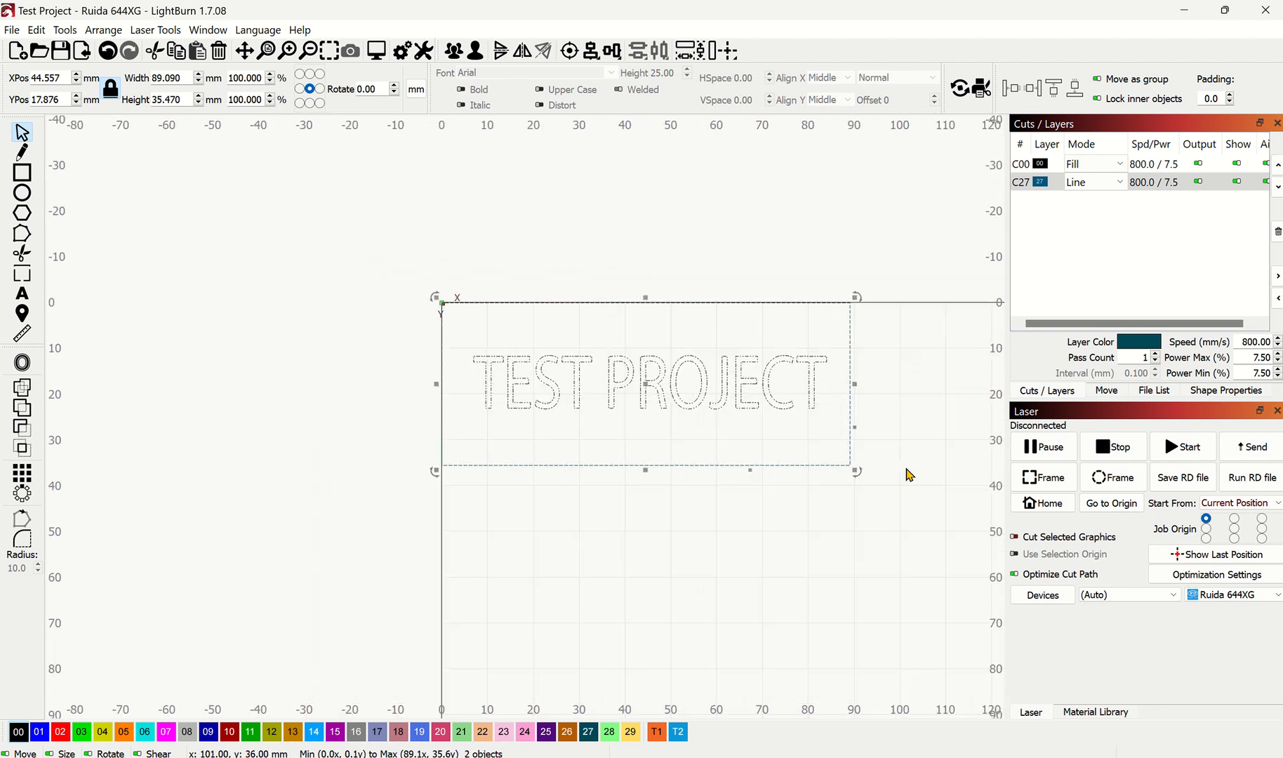
scroll(332, 233, down, 1)
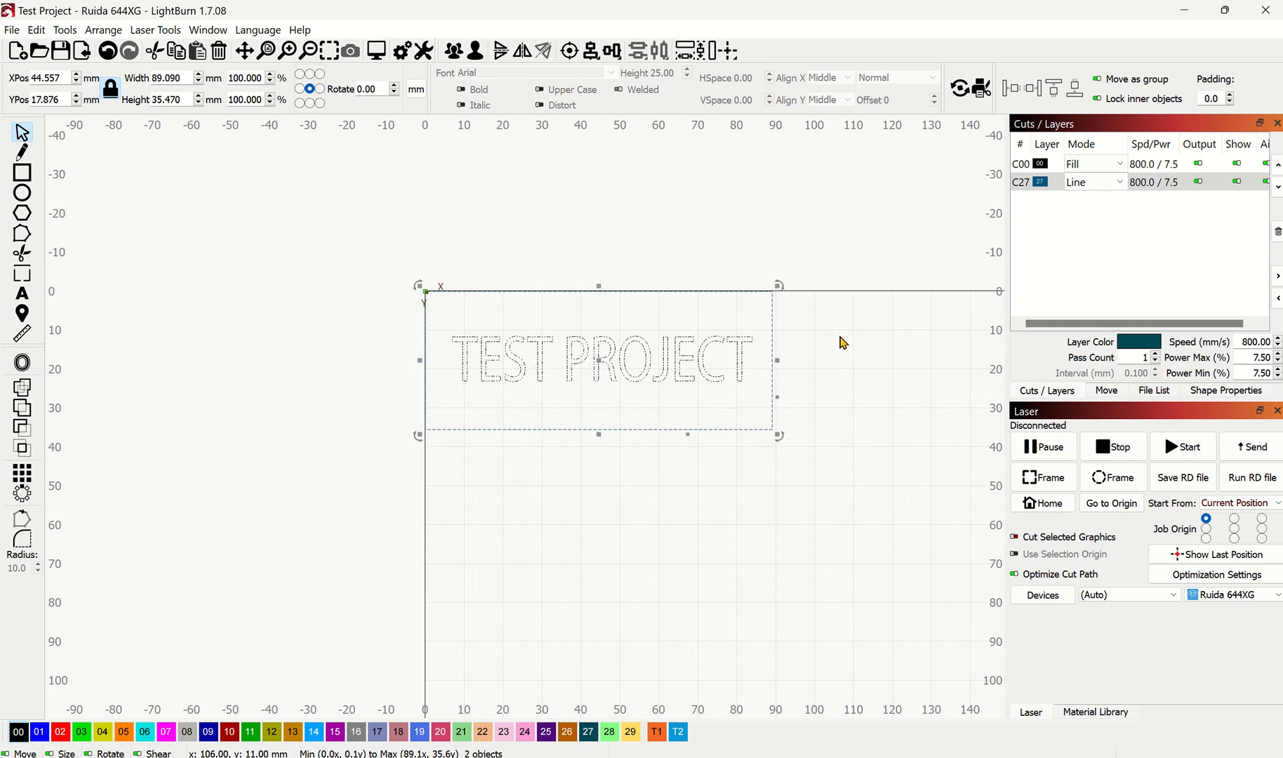
click(849, 386)
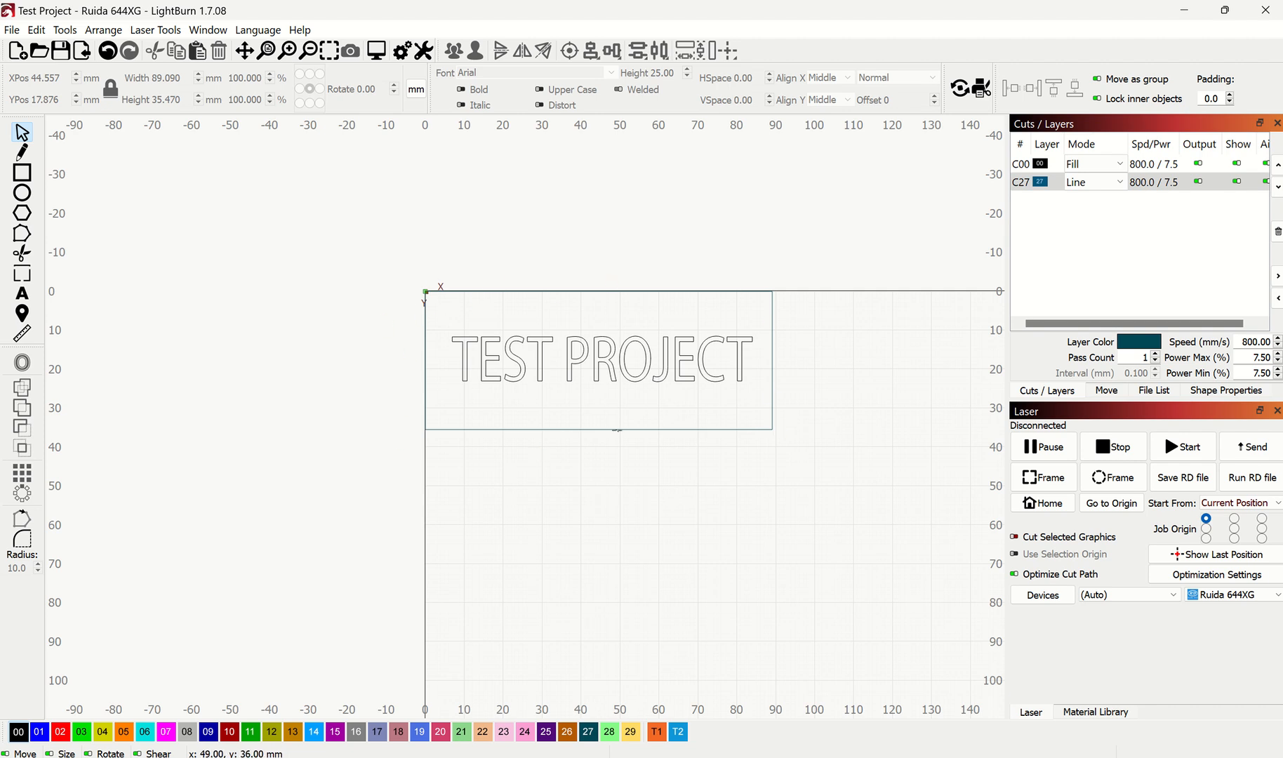
click(617, 430)
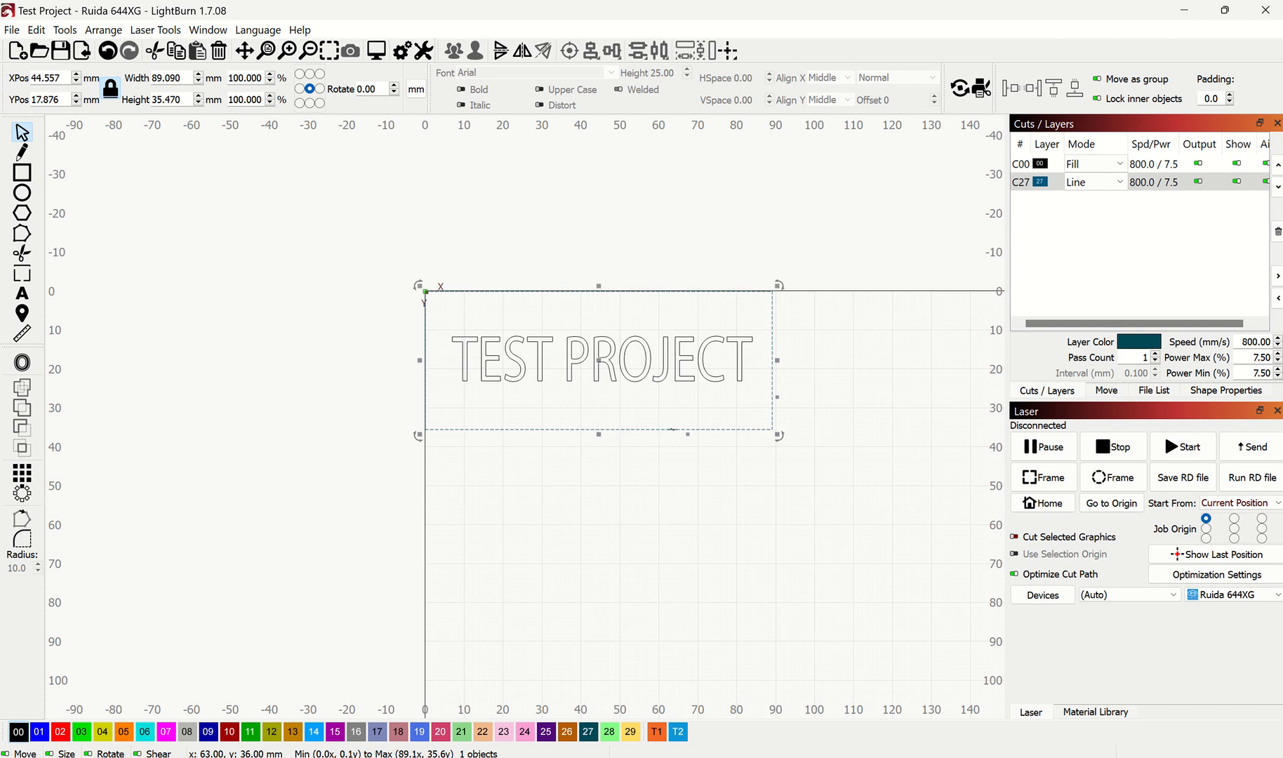
click(66, 735)
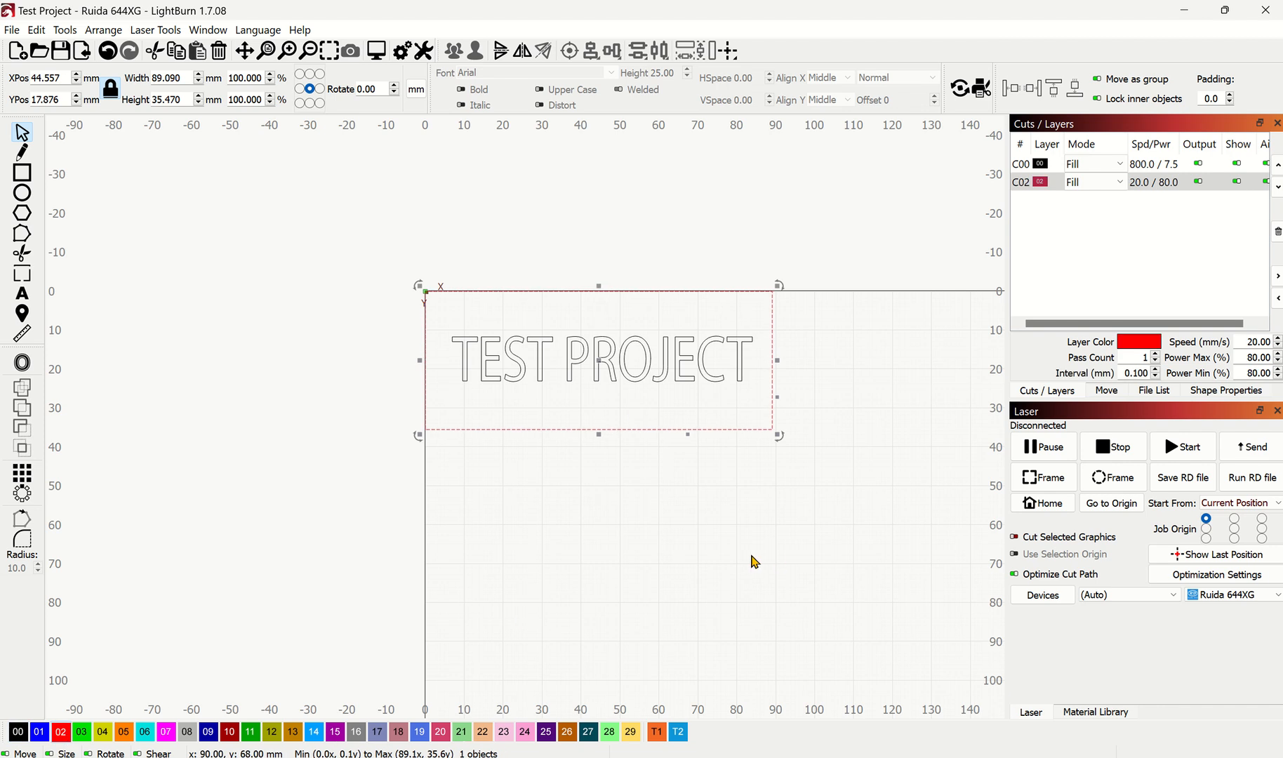
Step: Assign the TEST PROJECT text to the blue layer 01
drag(447, 315, 761, 391)
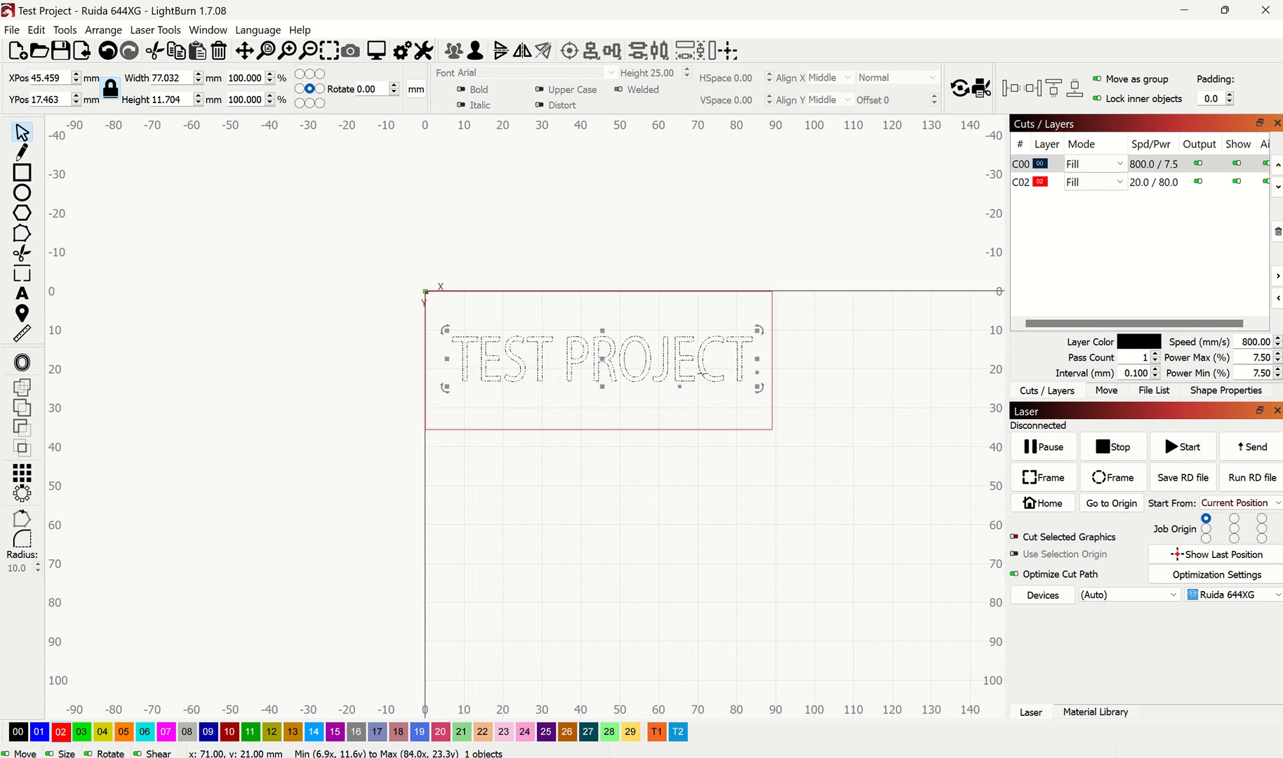
click(40, 733)
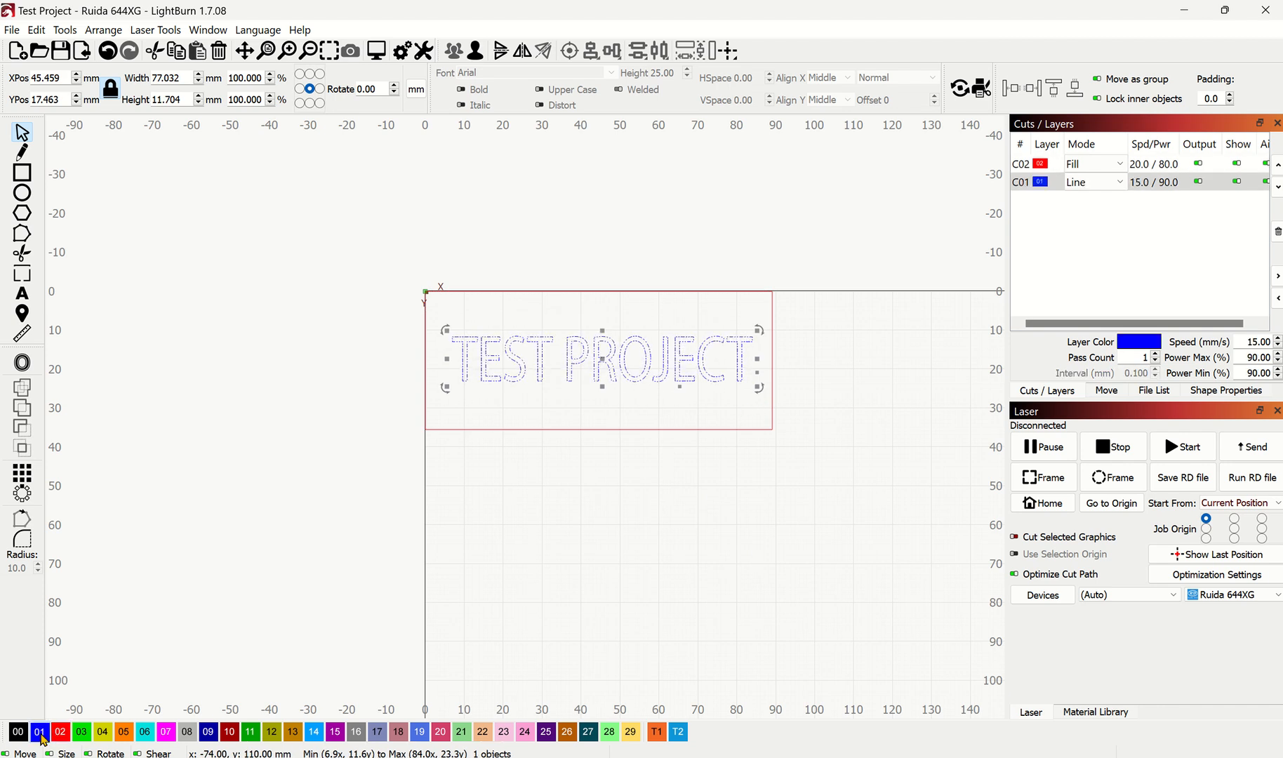
click(807, 477)
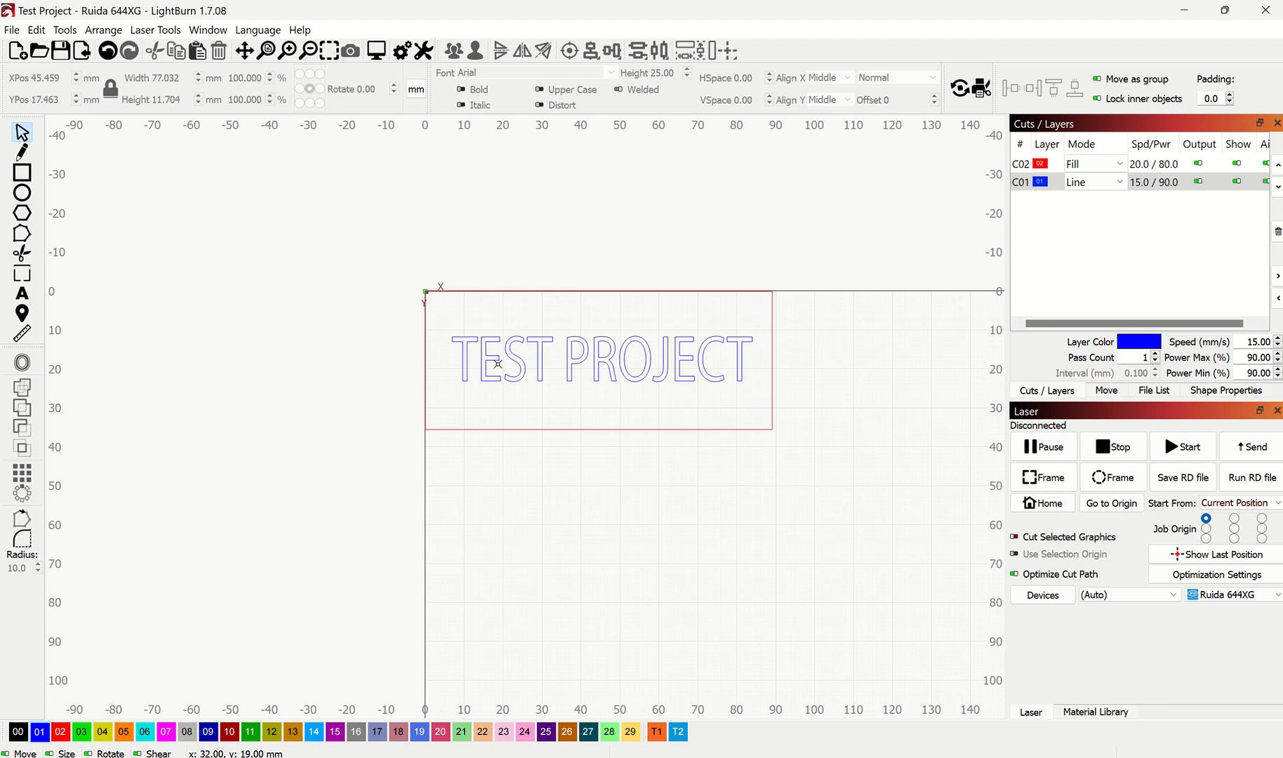
Step: Open the cut settings of the red layer C02 and change its mode to Line
click(1064, 164)
click(1122, 182)
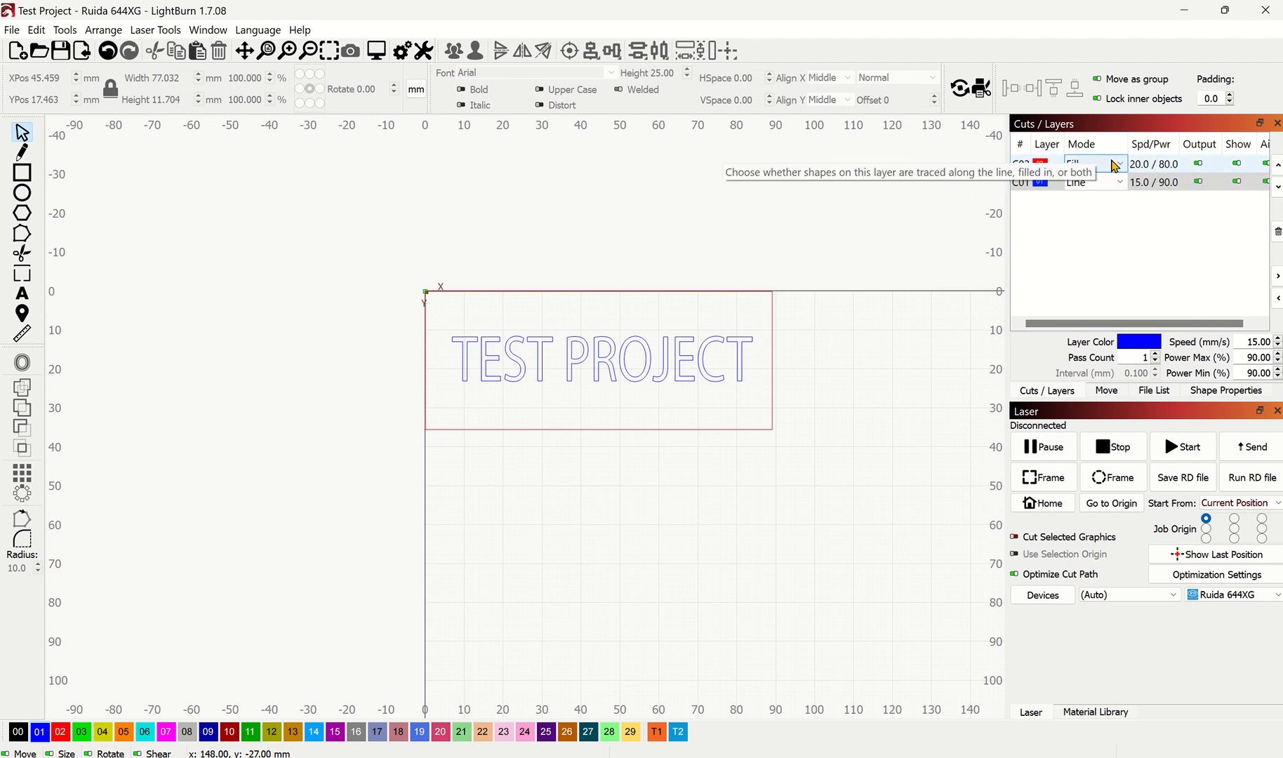
double_click(1160, 166)
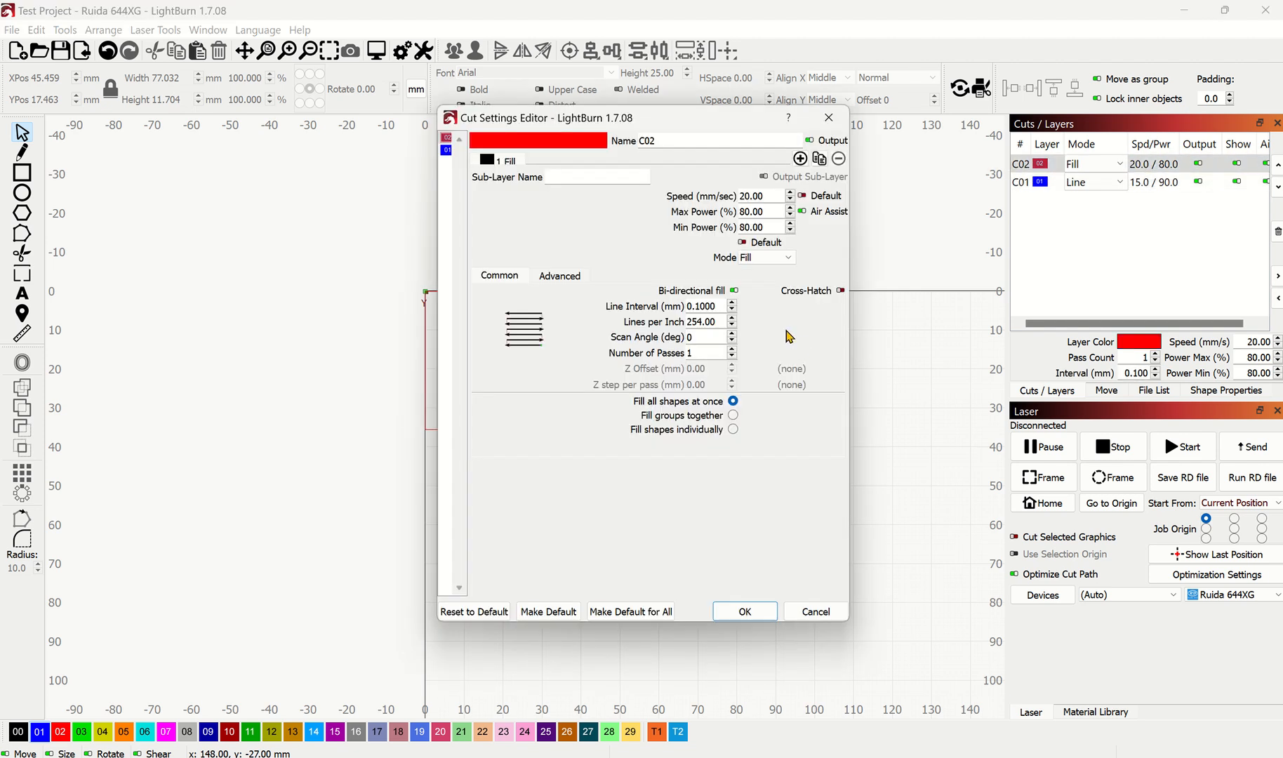
click(782, 257)
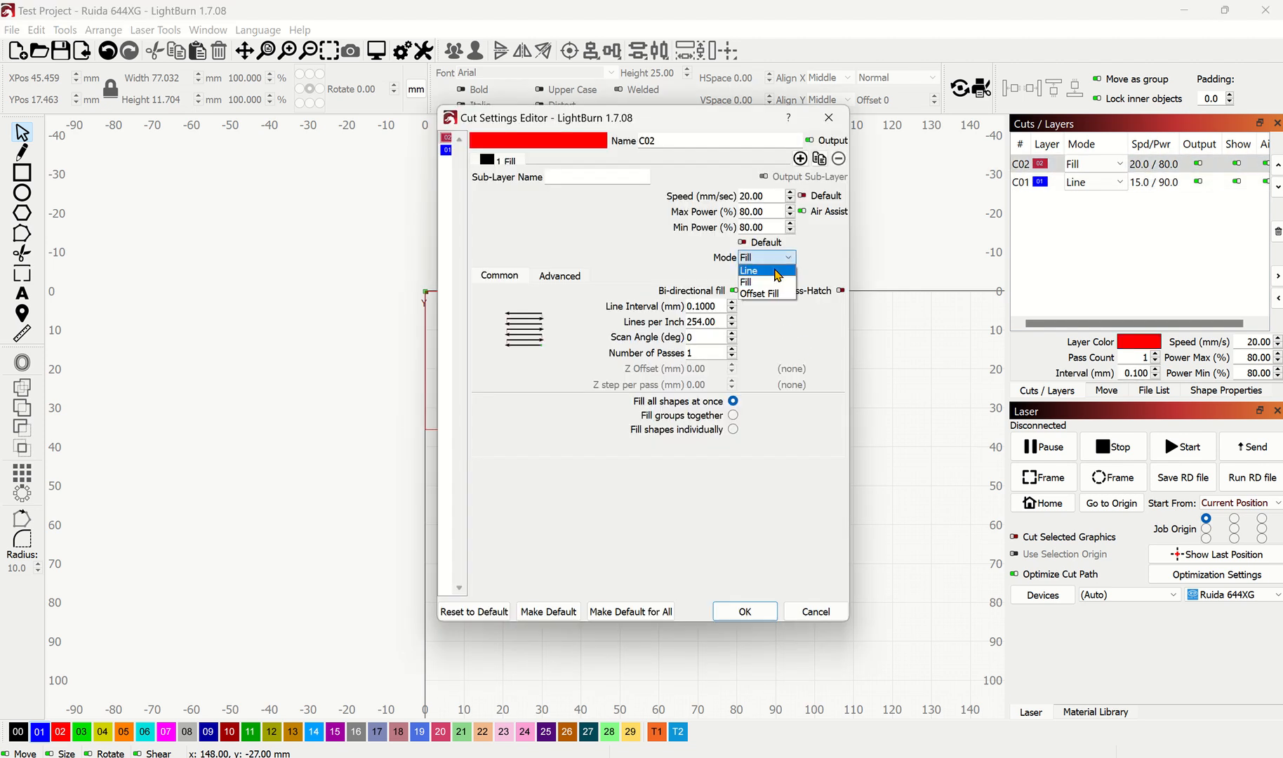
click(778, 270)
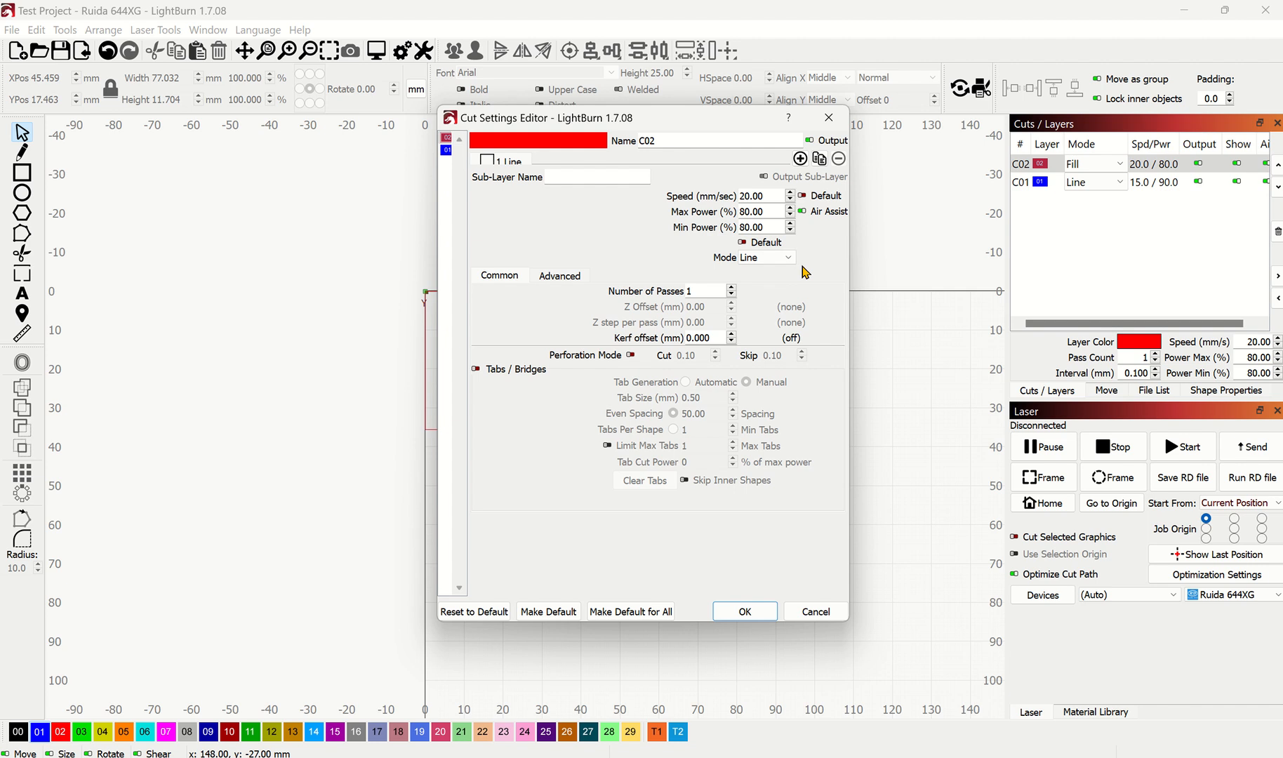
Step: Set the red layer's speed to 12 mm/sec and its maximum and minimum power to 90%, and apply the settings
double_click(772, 197)
text(12)
click(777, 210)
double_click(767, 210)
text(90)
key(Tab)
text(9)
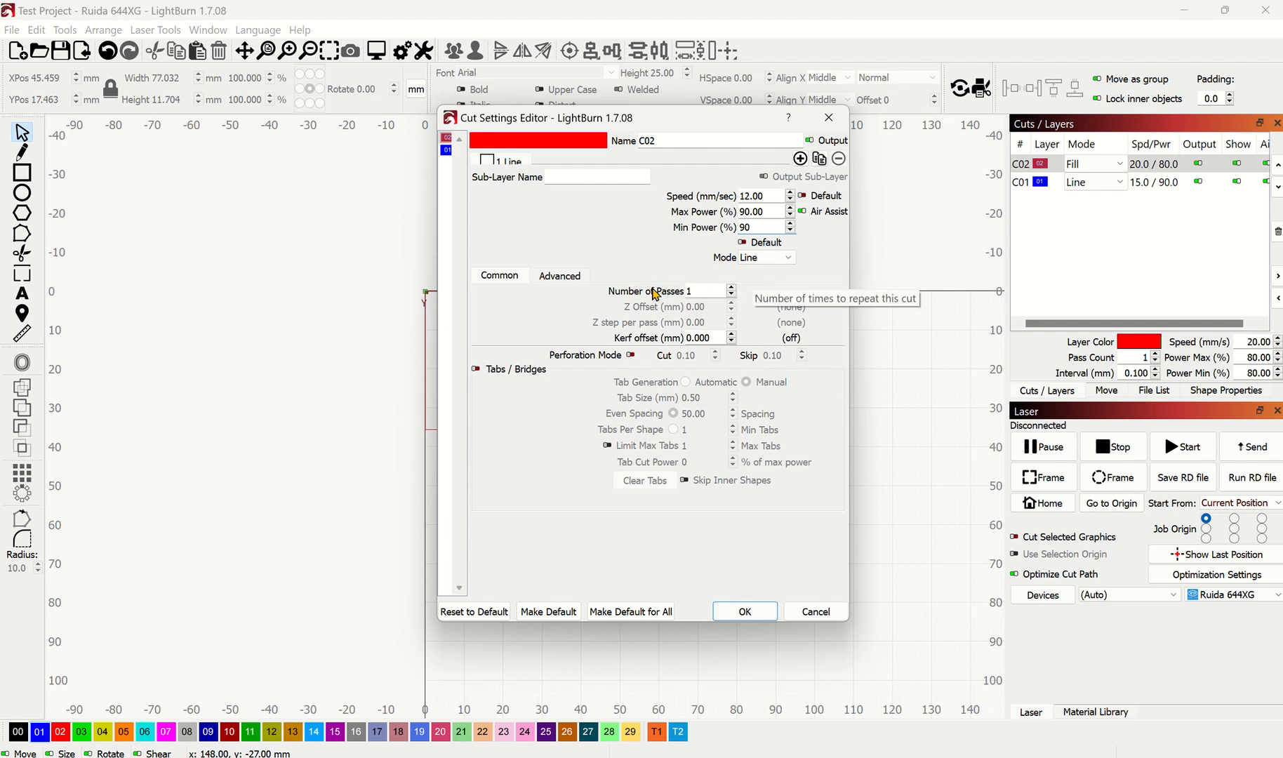
text(0)
click(760, 609)
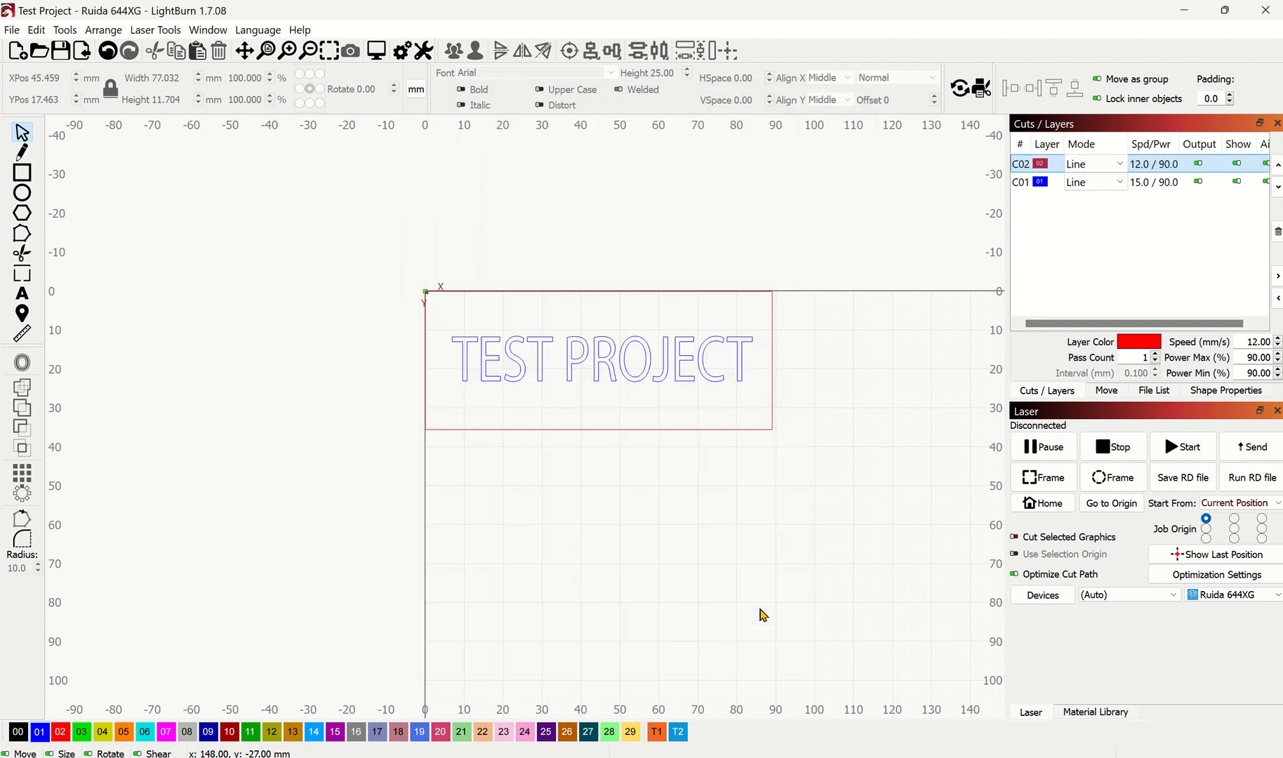
Step: Open the cut settings of the blue layer C01 and change its mode to Fill
click(1120, 184)
double_click(1148, 184)
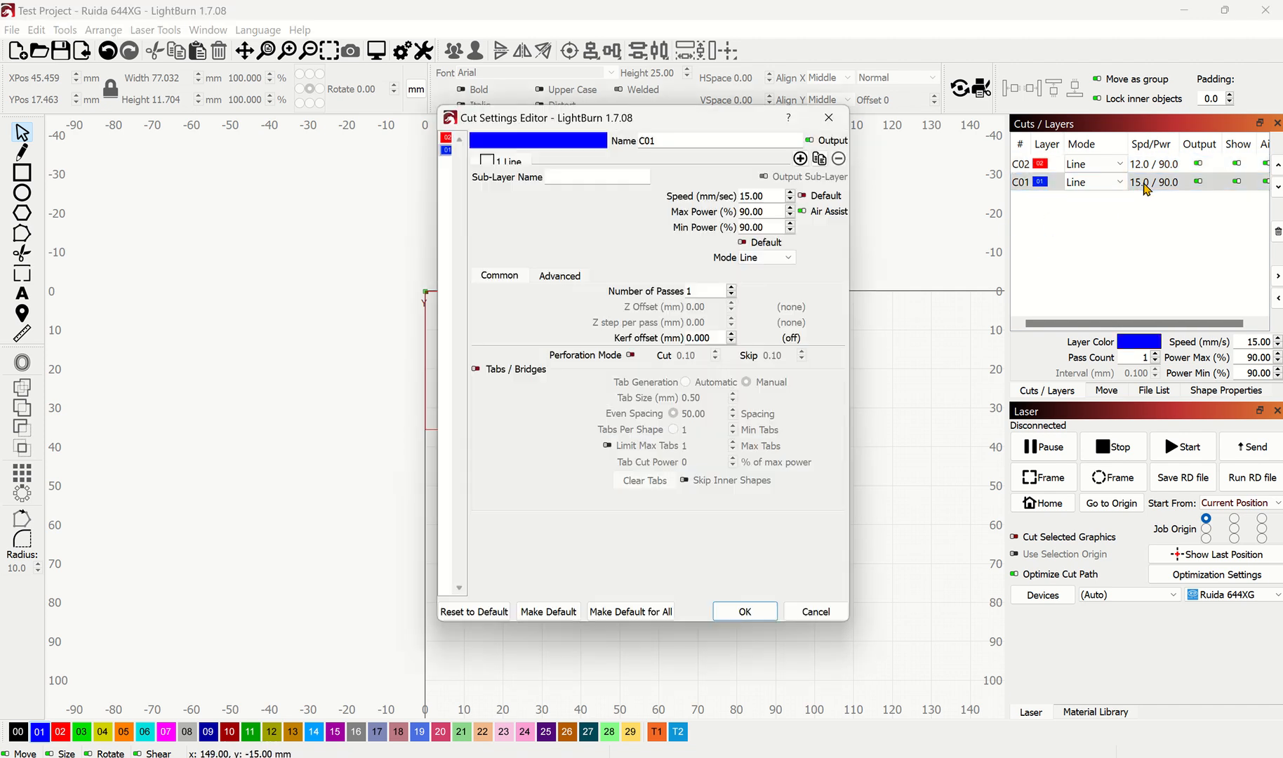
click(789, 258)
click(774, 283)
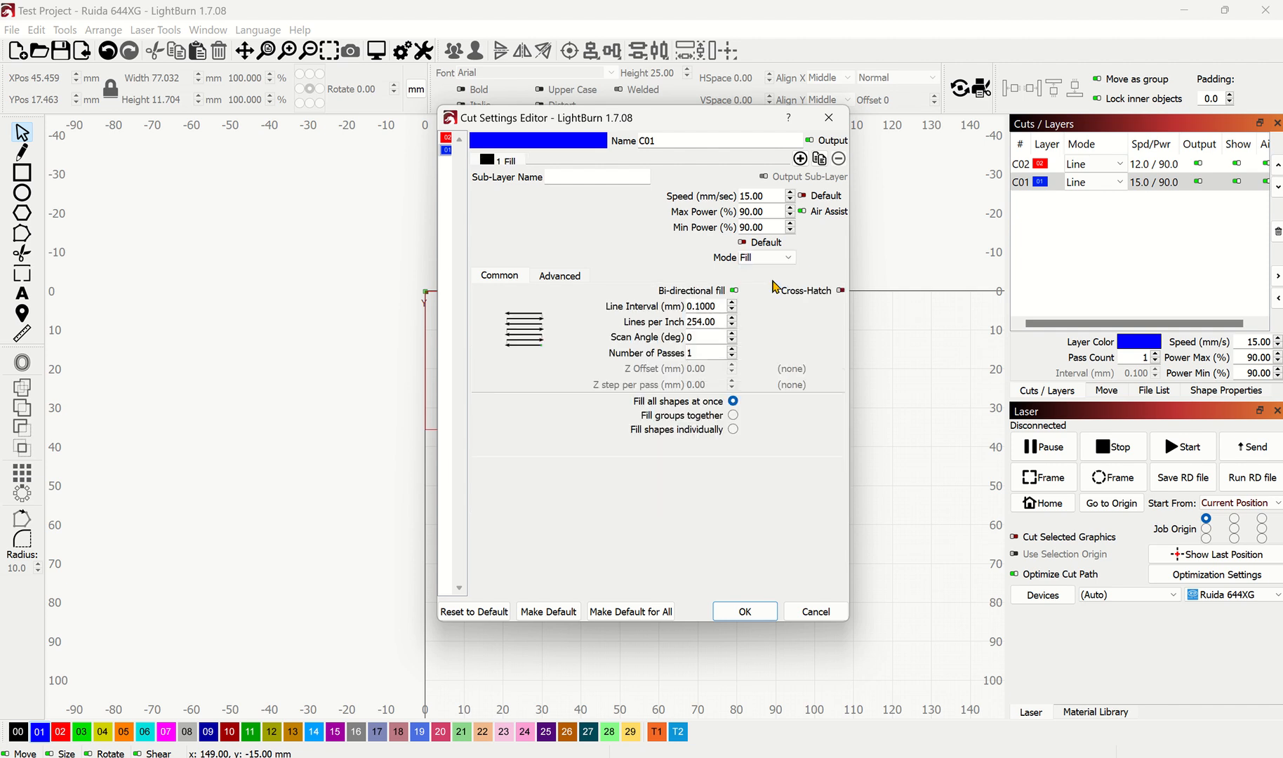
Step: Set the blue layer's speed to 600 mm/sec and its maximum and minimum power to 40%, and apply the settings
drag(691, 127, 680, 207)
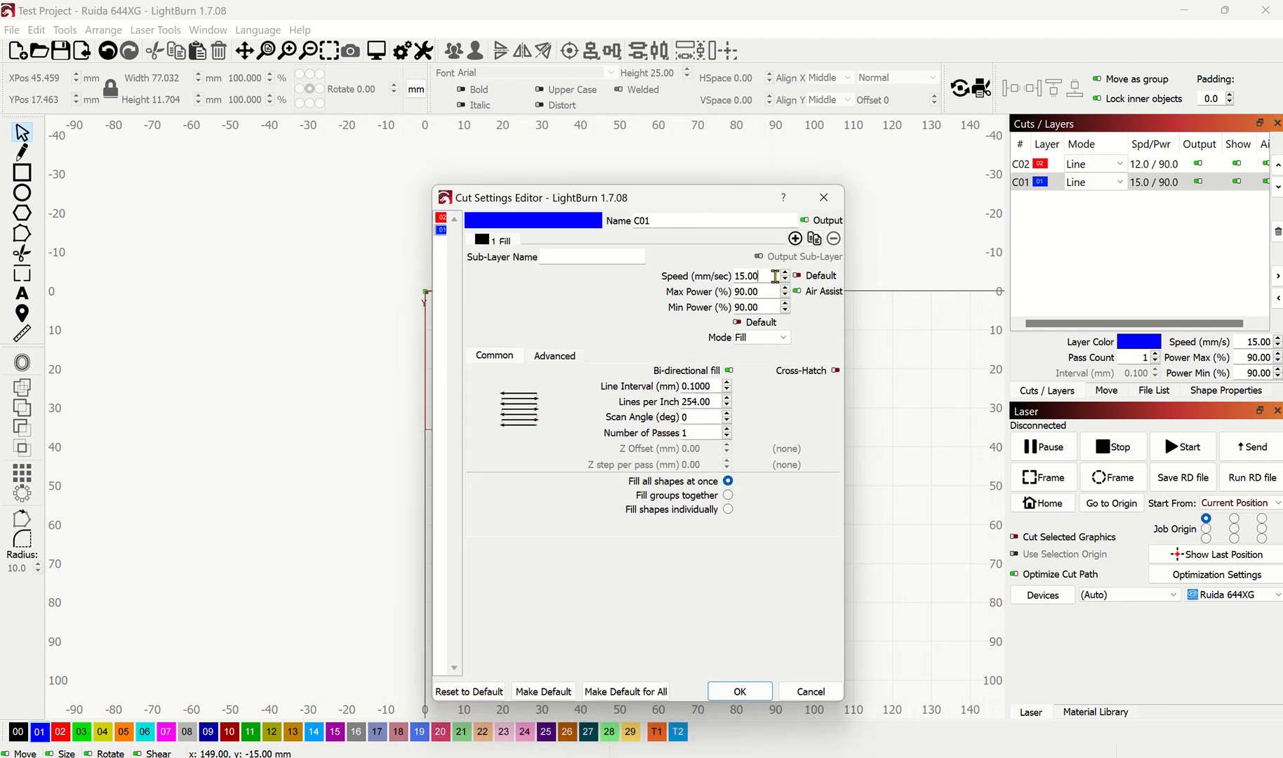
drag(775, 275, 679, 275)
text(600)
drag(772, 290, 720, 292)
text(40)
key(Tab)
text(4)
click(740, 691)
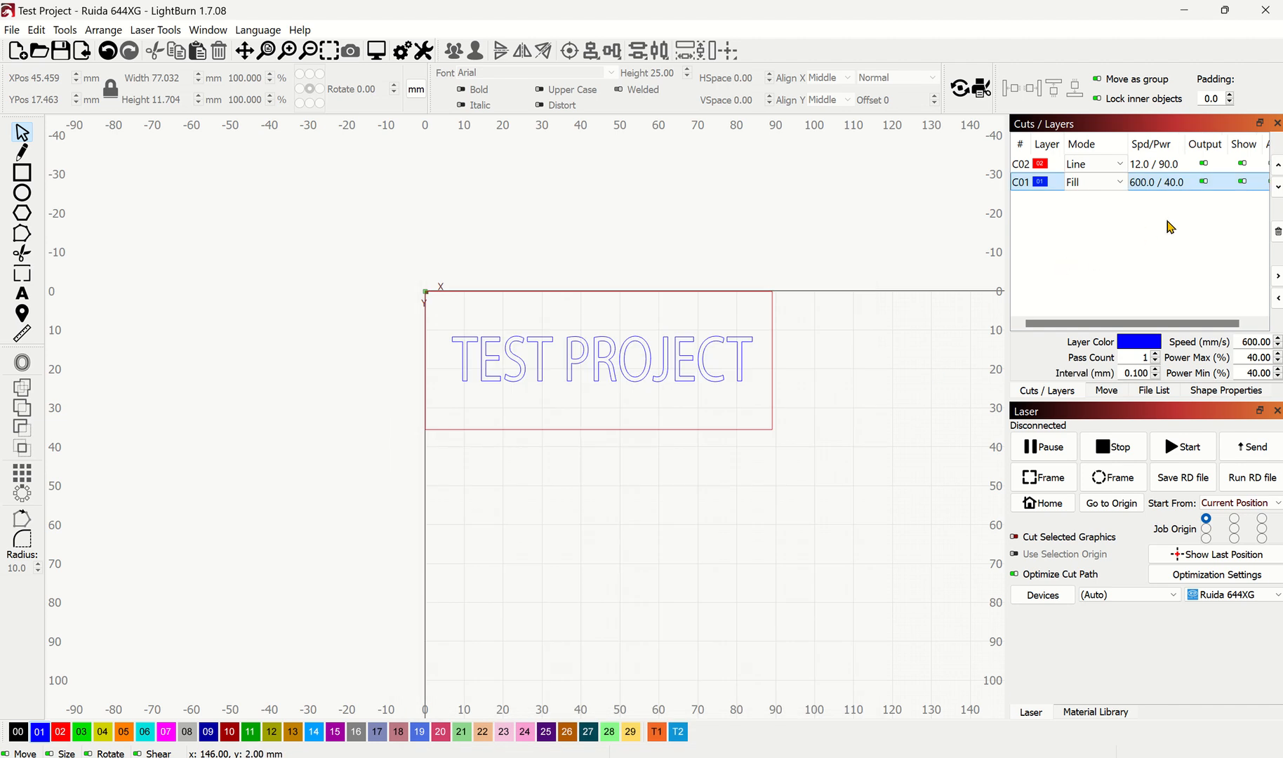
Step: Preview the laser job, play its simulation from the start, and close the preview
click(572, 362)
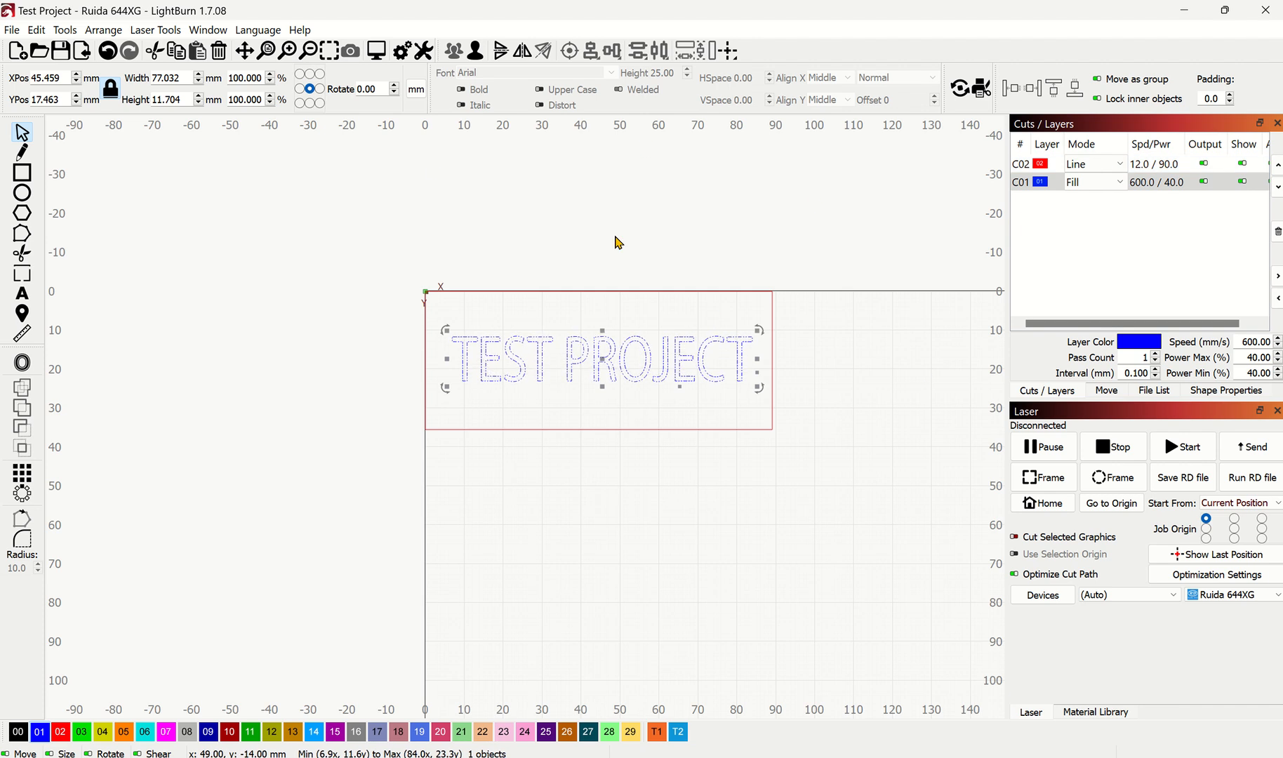
click(377, 52)
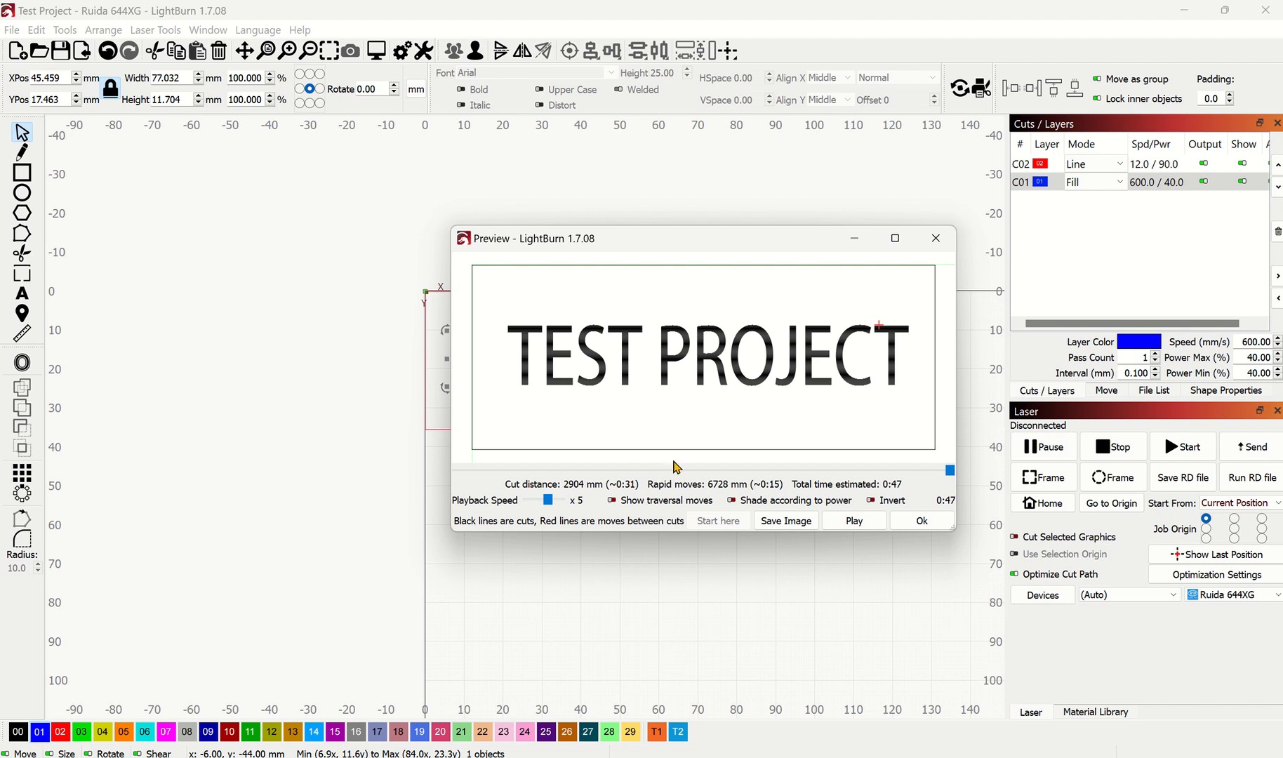
drag(949, 469, 455, 480)
click(858, 523)
click(936, 237)
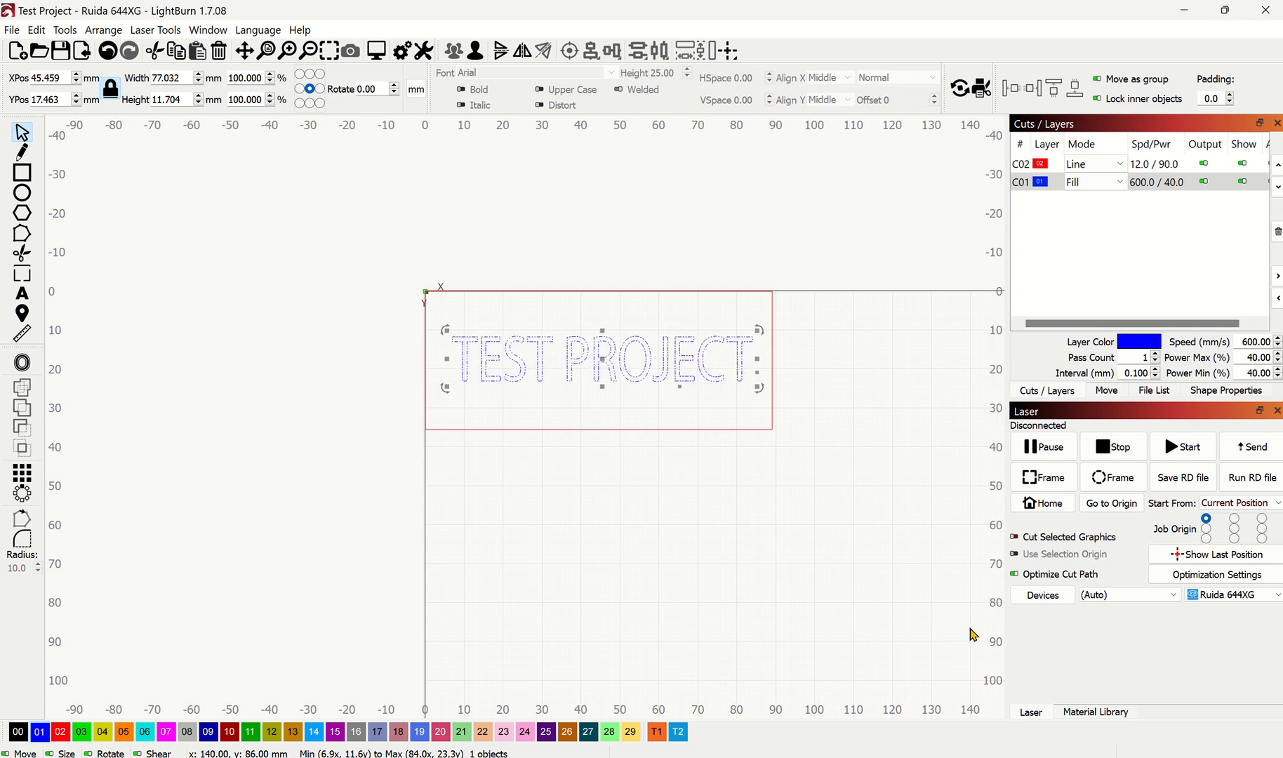
click(842, 523)
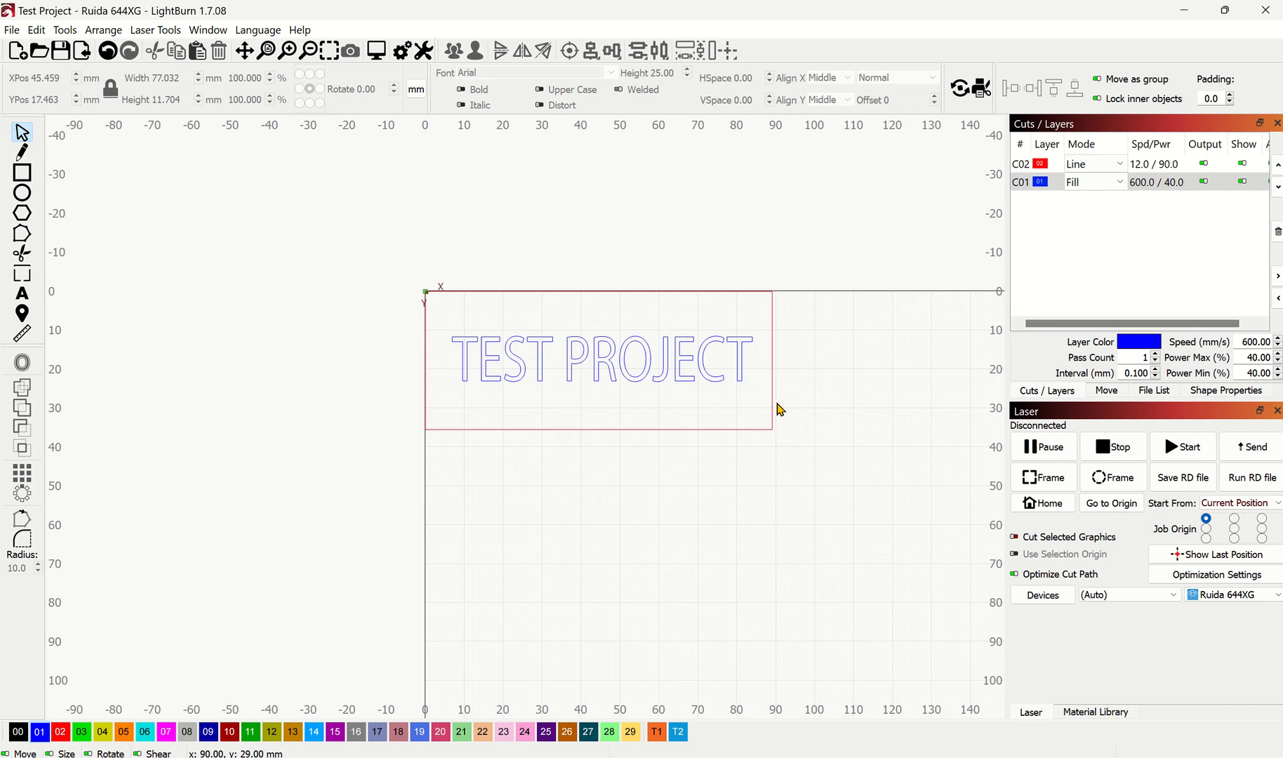